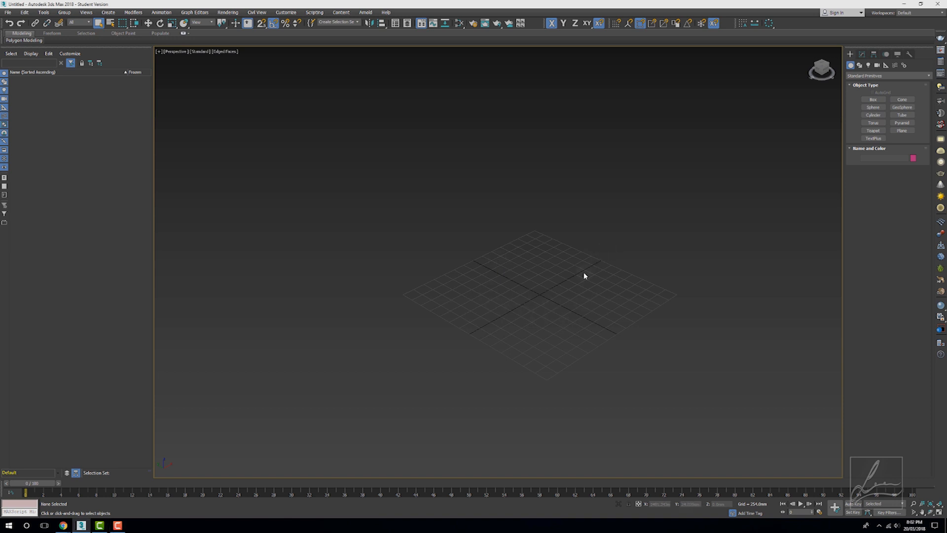
# Hide the viewport grid and create a plane with length and width of 8000 mm
pyautogui.press('g')
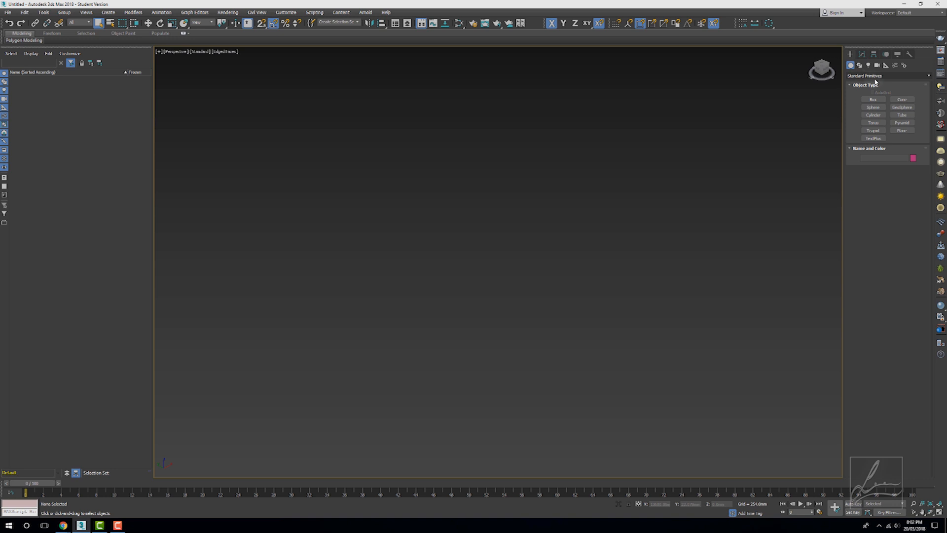
pyautogui.click(902, 130)
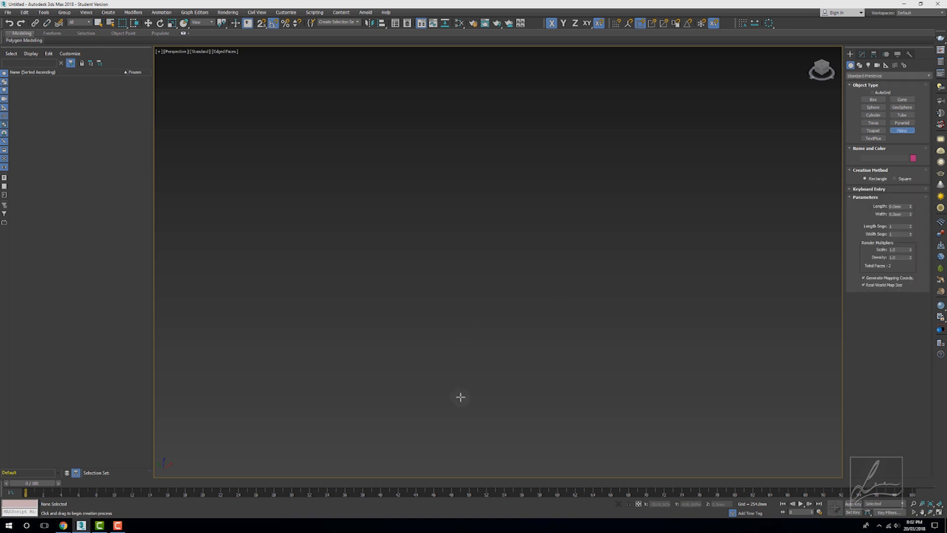
pyautogui.moveTo(329, 437); pyautogui.dragTo(472, 59)
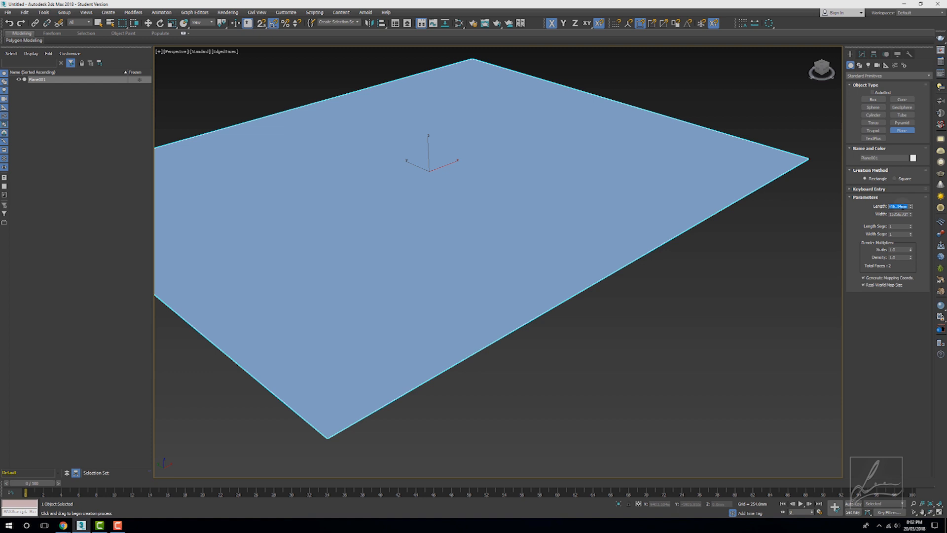
pyautogui.press('Tab')
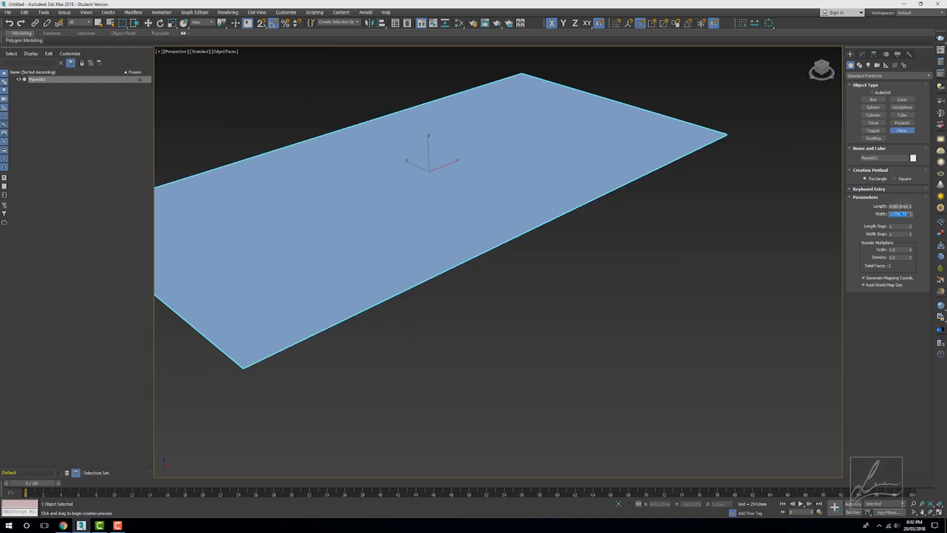
pyautogui.press('Return')
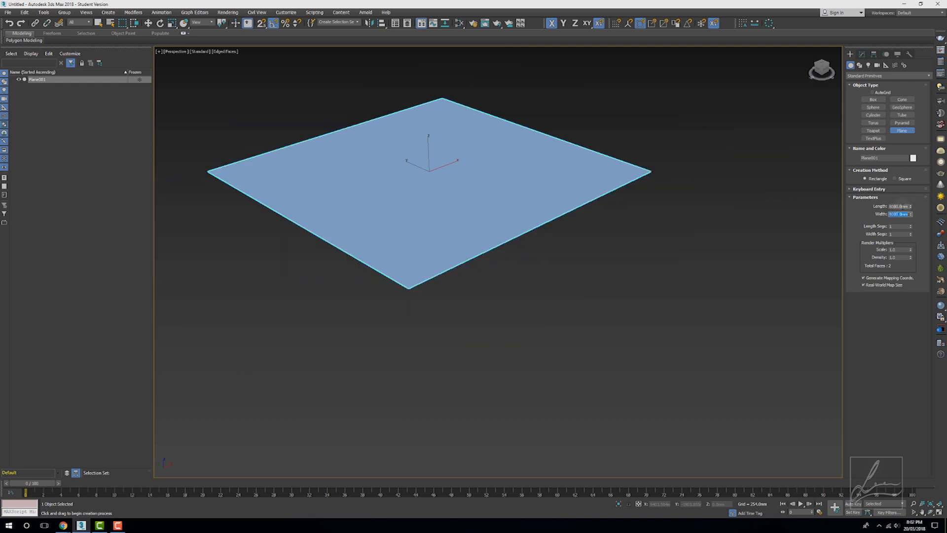
pyautogui.moveTo(416, 281); pyautogui.dragTo(474, 386, button='middle')
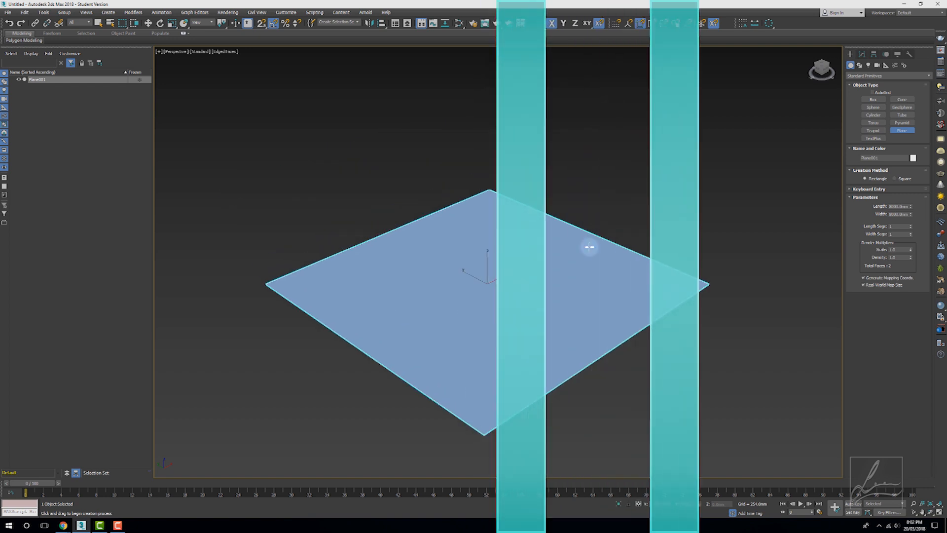
# Add a Standard material node in the Slate Material Editor and enlarge its preview
pyautogui.press('m')
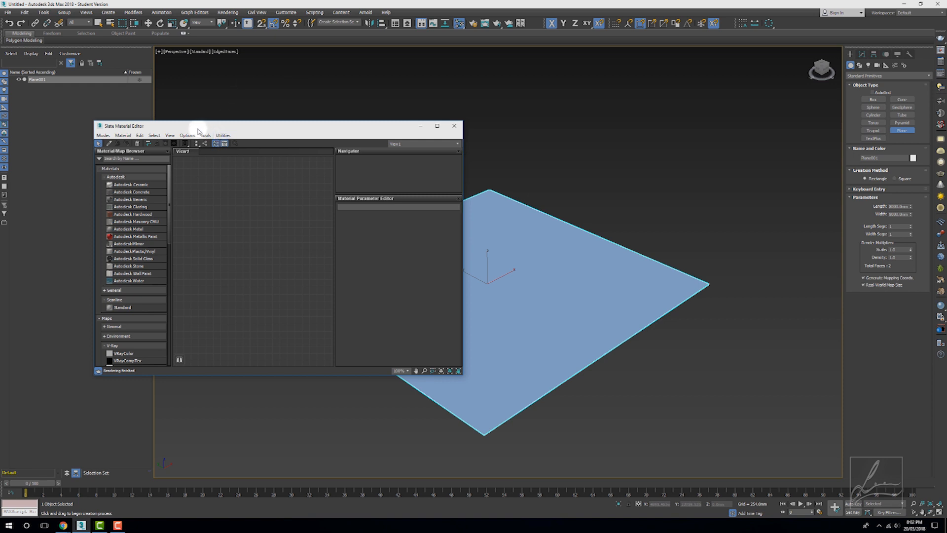
pyautogui.click(104, 135)
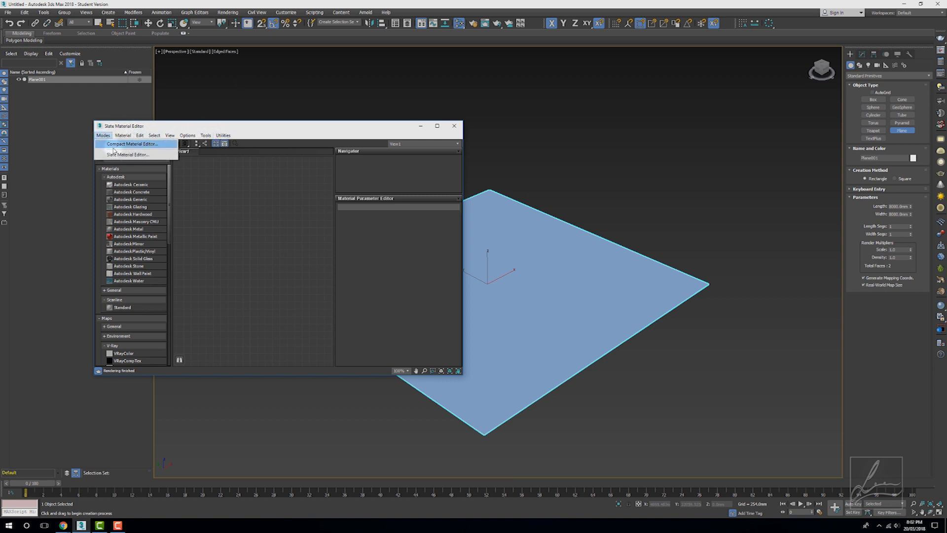
pyautogui.click(215, 123)
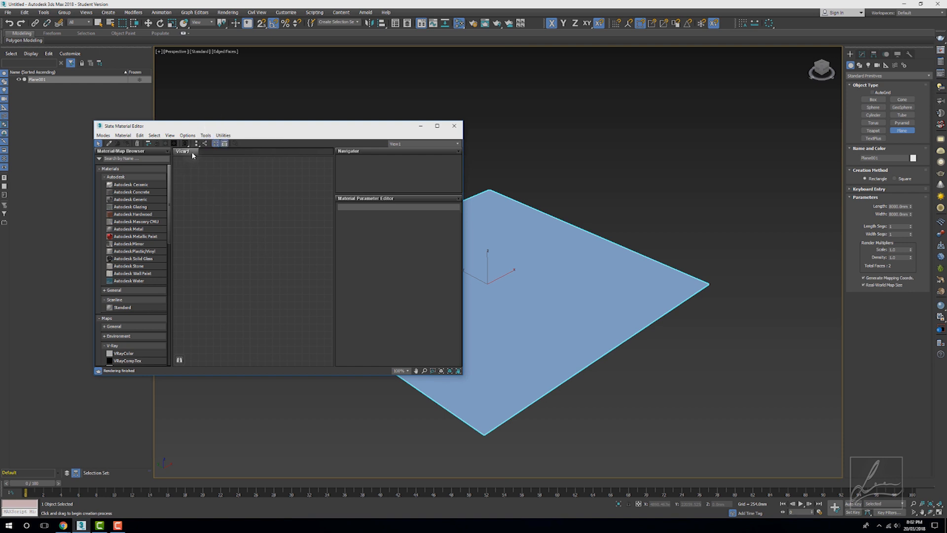
pyautogui.rightClick(277, 222)
pyautogui.moveTo(298, 223)
pyautogui.moveTo(387, 240)
pyautogui.click(423, 239)
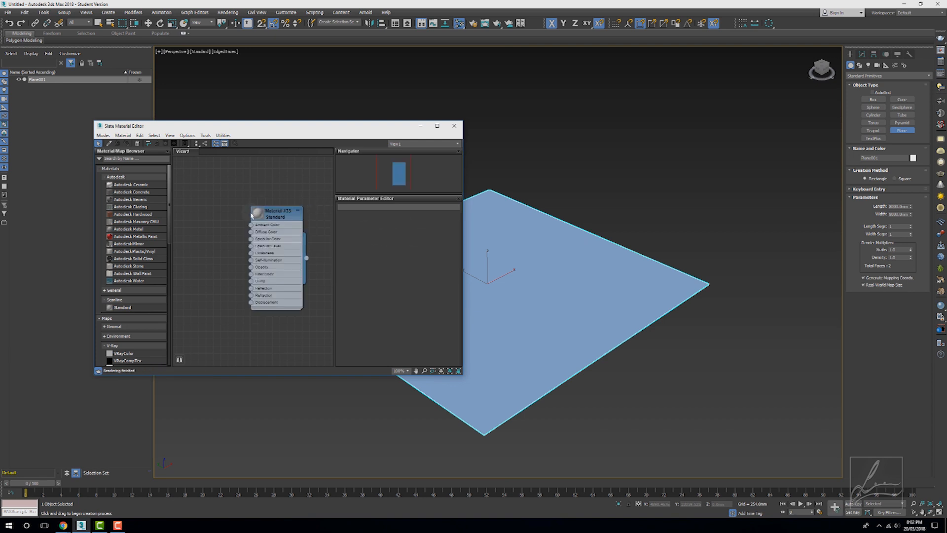
pyautogui.moveTo(263, 215); pyautogui.dragTo(276, 185)
pyautogui.doubleClick(274, 216)
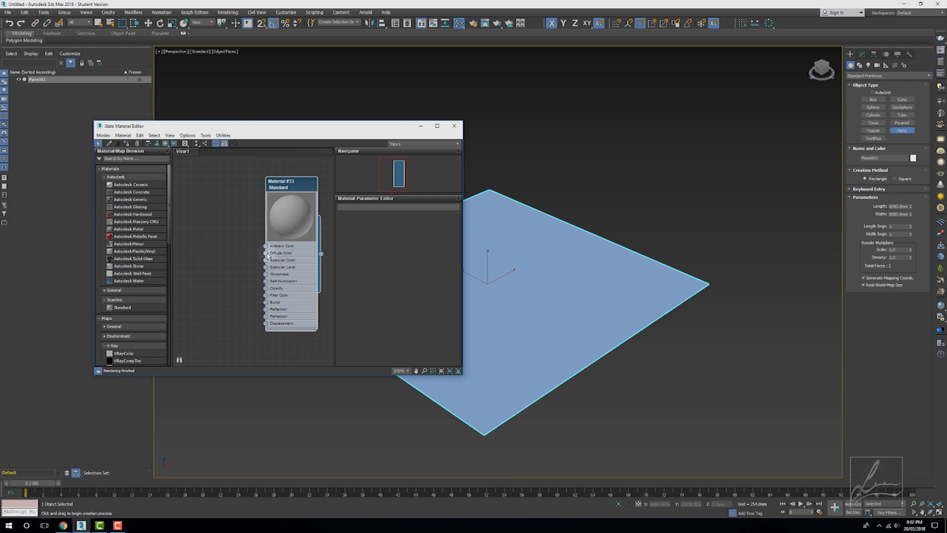
# Connect a Bitmap map using the east_elevation image to the material's Diffuse Color and enlarge the map's preview
pyautogui.moveTo(221, 215); pyautogui.dragTo(206, 211)
pyautogui.moveTo(232, 213)
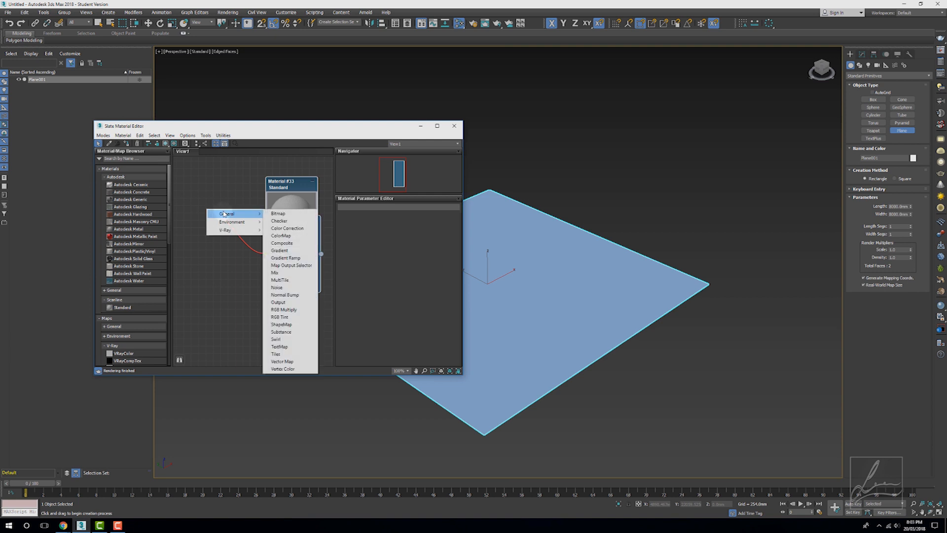
pyautogui.click(272, 214)
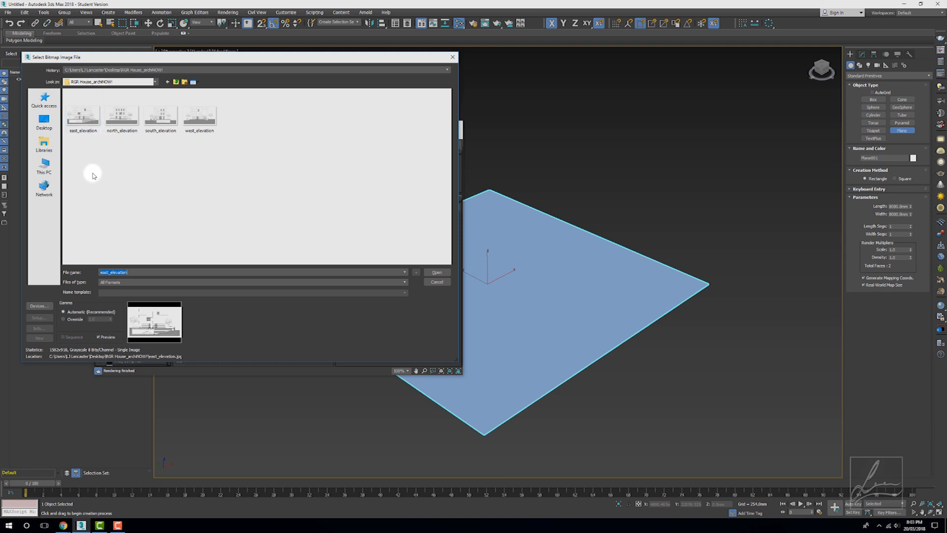
pyautogui.click(84, 127)
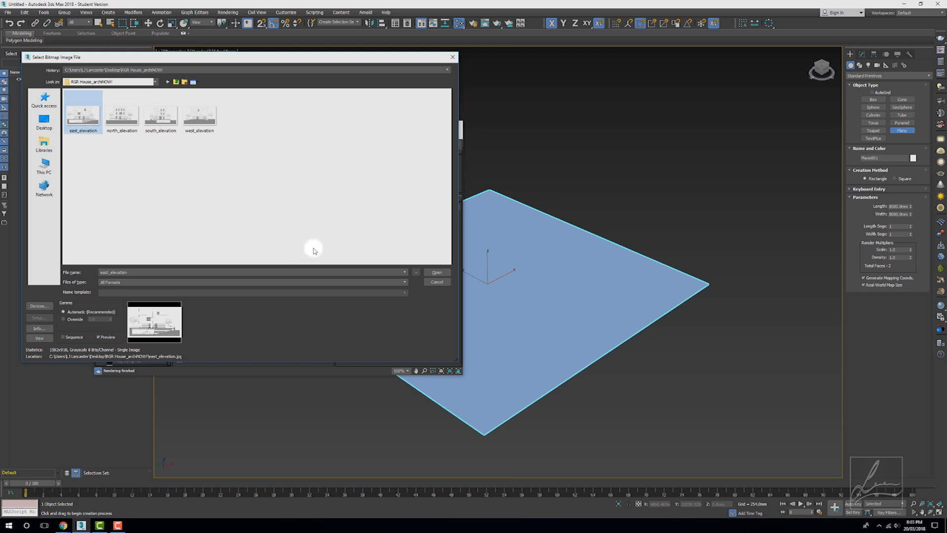
pyautogui.click(435, 273)
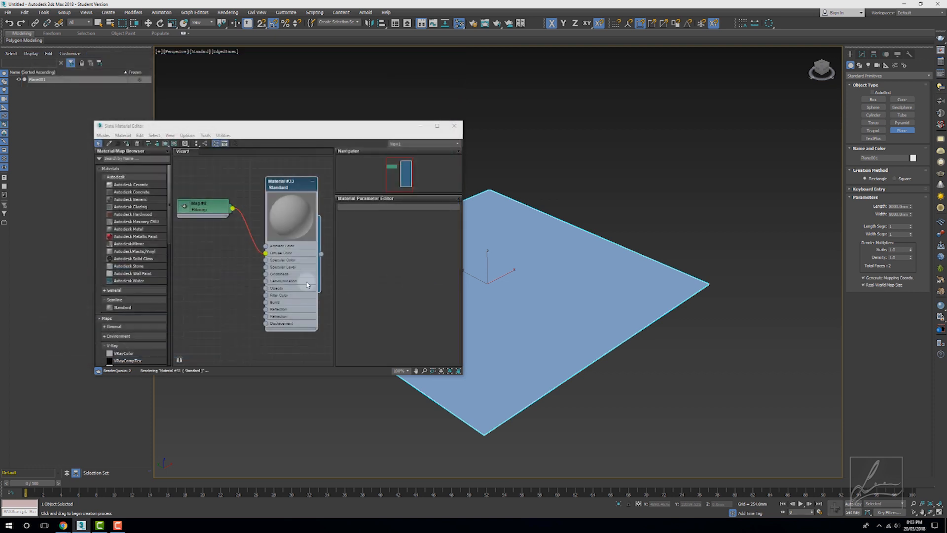
pyautogui.doubleClick(185, 211)
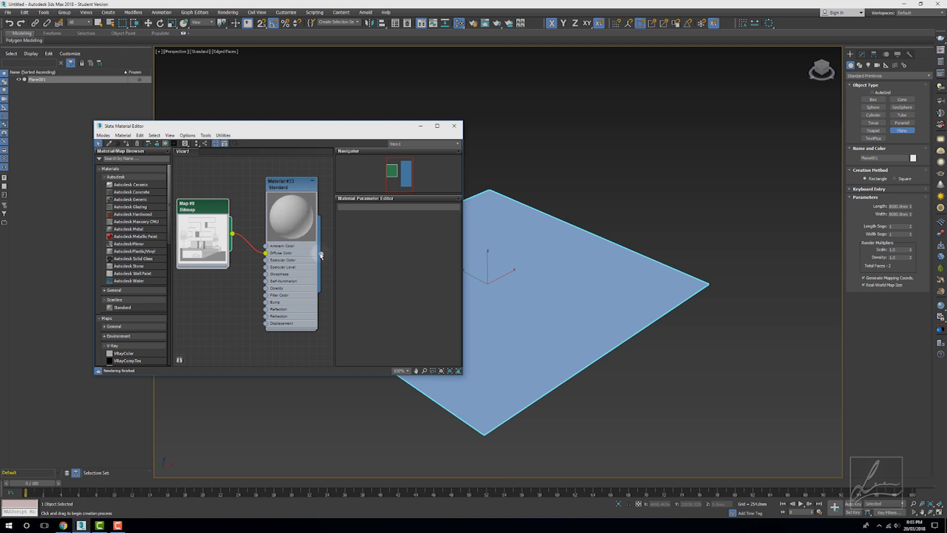
# Assign the material to the plane, show it shaded in the viewport, and inspect the texture up close
pyautogui.moveTo(321, 255); pyautogui.dragTo(581, 286)
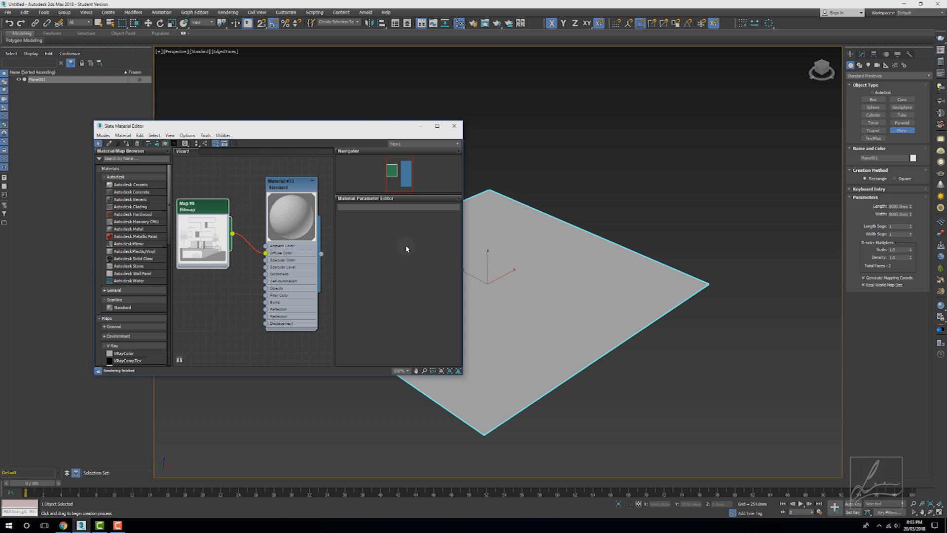
pyautogui.moveTo(279, 188); pyautogui.dragTo(272, 188)
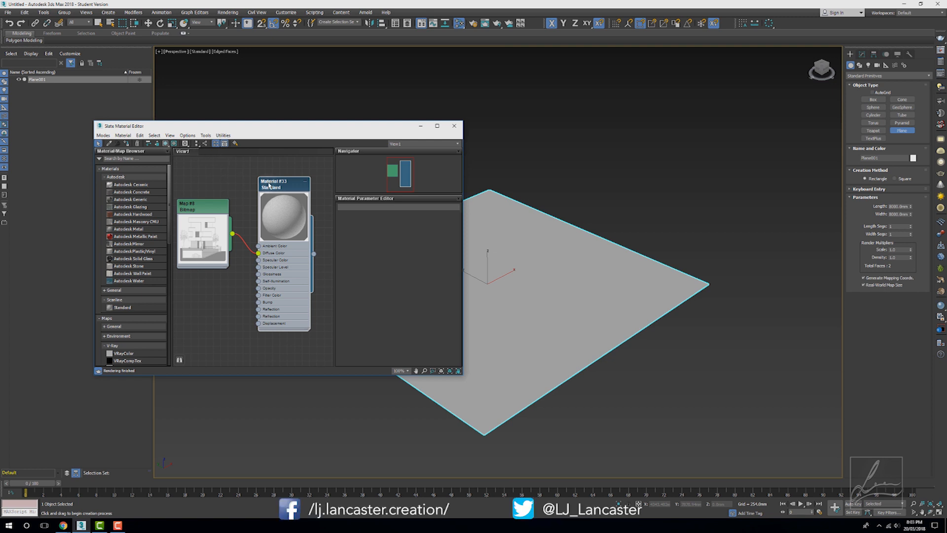
pyautogui.click(166, 144)
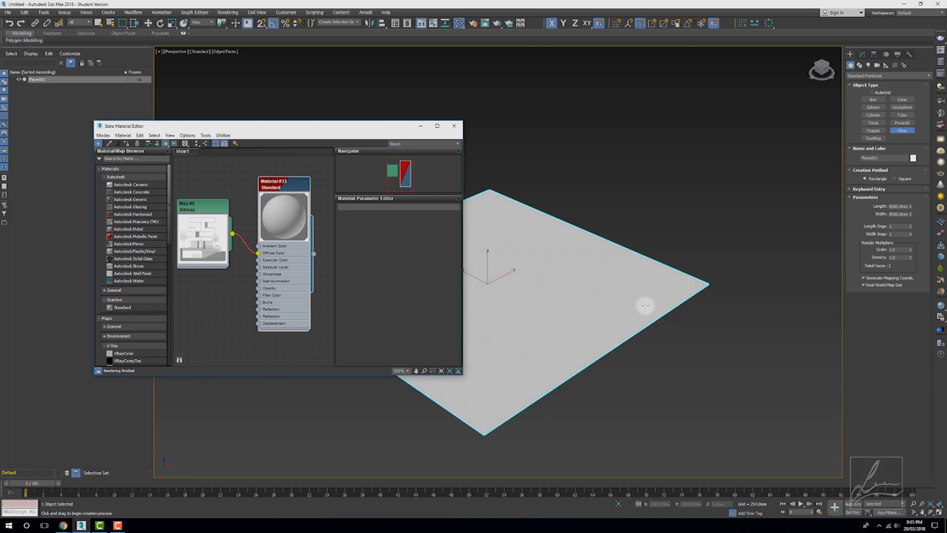
pyautogui.scroll(5, 646, 305)
pyautogui.scroll(6, 637, 314)
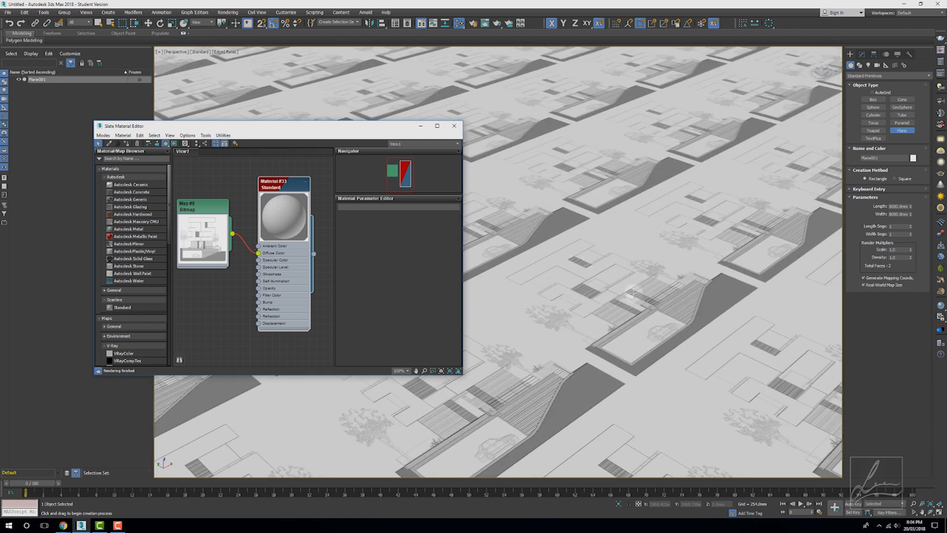
pyautogui.scroll(-3, 634, 293)
pyautogui.scroll(-6, 632, 294)
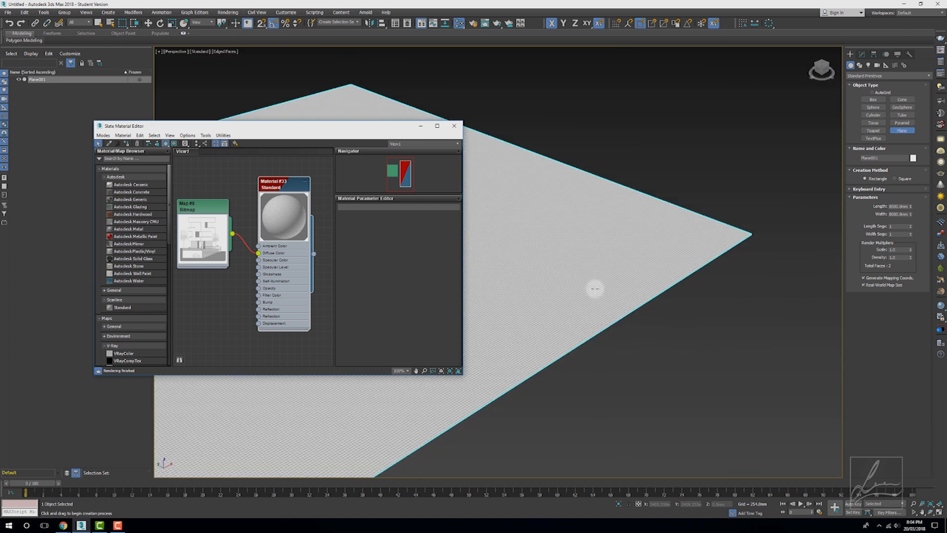
pyautogui.scroll(-4, 562, 296)
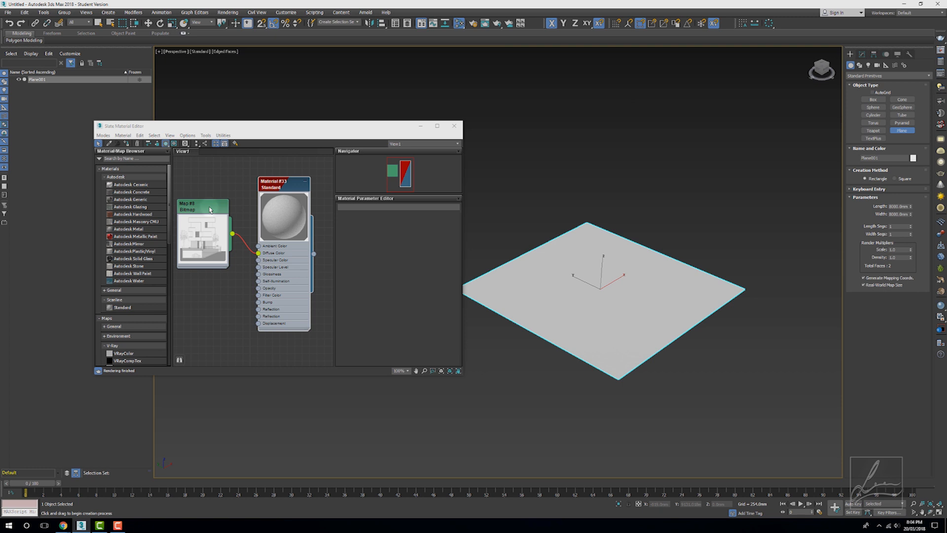
# Turn off tiling for the east elevation bitmap and set its width and height size to 8000 mm
pyautogui.doubleClick(210, 209)
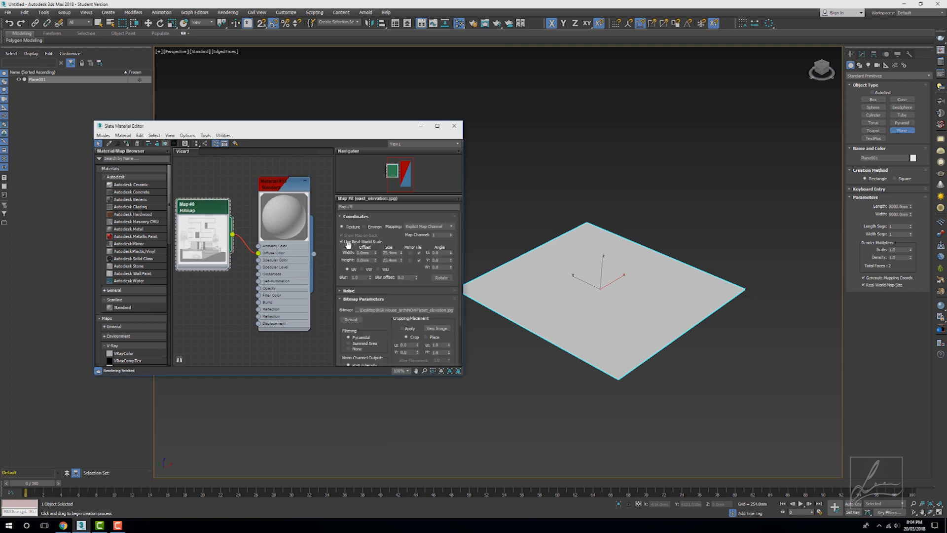
pyautogui.click(419, 253)
pyautogui.doubleClick(391, 253)
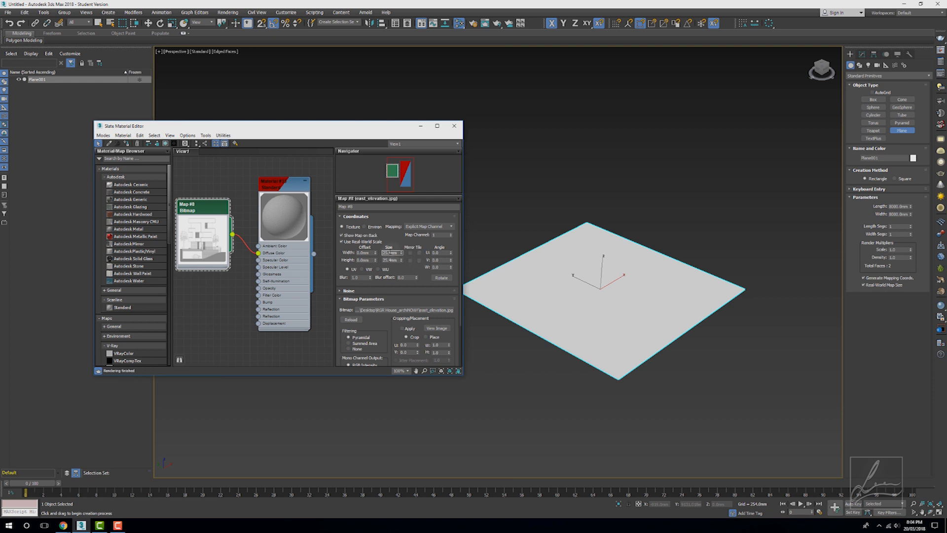
pyautogui.press('Tab')
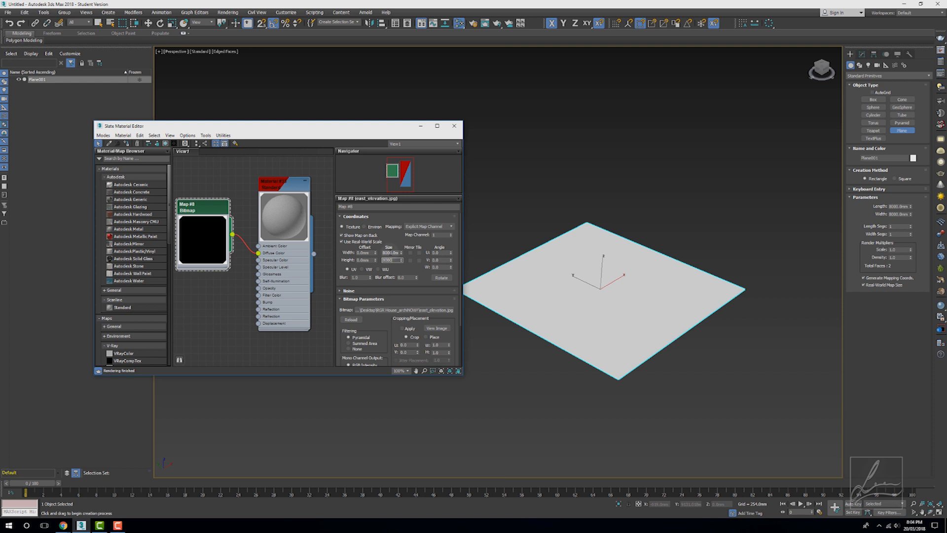
pyautogui.press('Return')
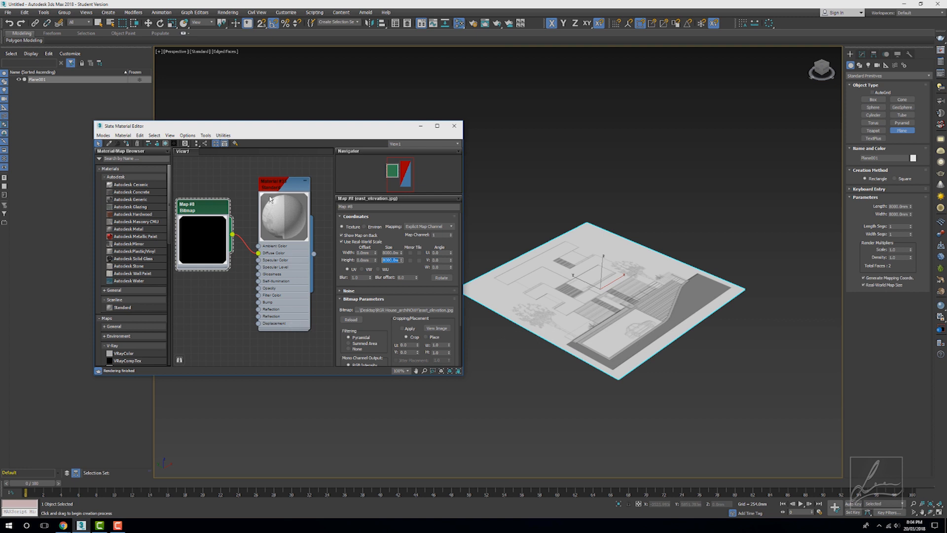
# Collapse the previews of the material and bitmap nodes and line the bitmap up beside the material
pyautogui.click(305, 182)
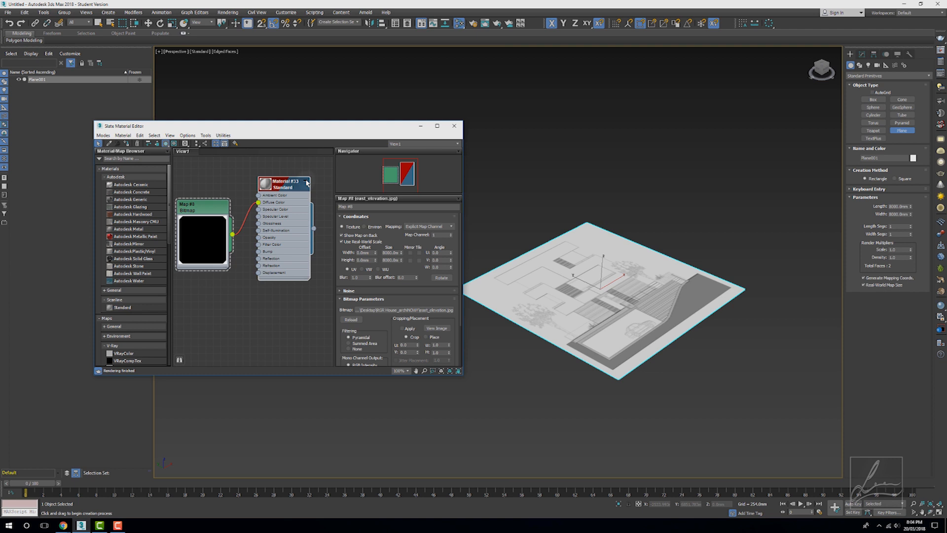
pyautogui.click(306, 183)
pyautogui.doubleClick(192, 240)
pyautogui.moveTo(208, 210); pyautogui.dragTo(216, 188)
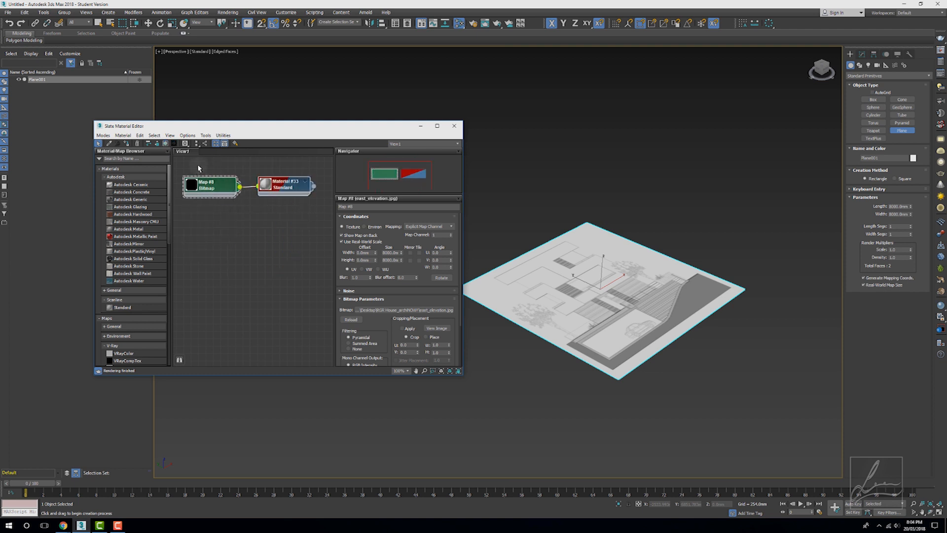
# Duplicate the connected bitmap and material nodes below the originals and load north_elevation into the copied bitmap
pyautogui.keyDown('ctrl'); pyautogui.click(283, 188); pyautogui.keyUp('ctrl')
pyautogui.keyDown('shift'); pyautogui.moveTo(279, 190); pyautogui.dragTo(279, 243); pyautogui.keyUp('shift')
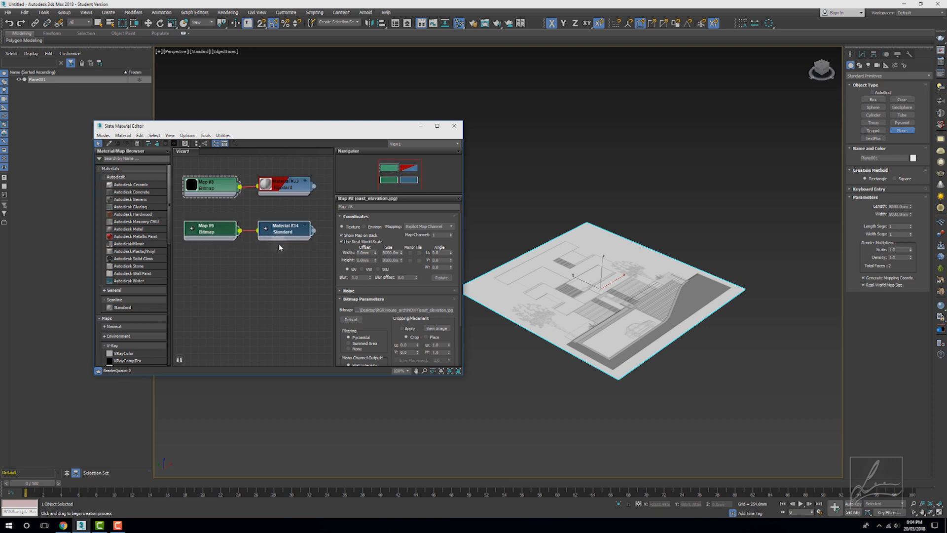
pyautogui.doubleClick(222, 235)
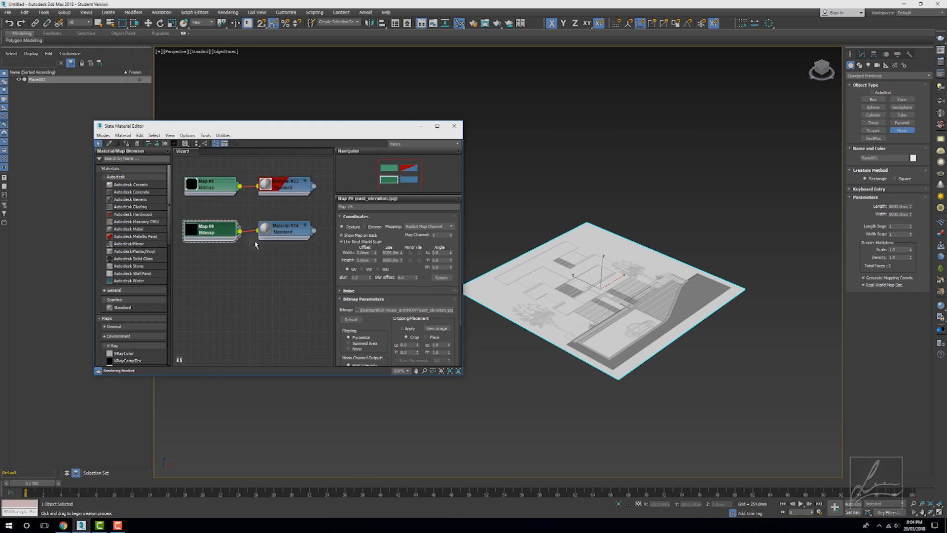
pyautogui.click(380, 310)
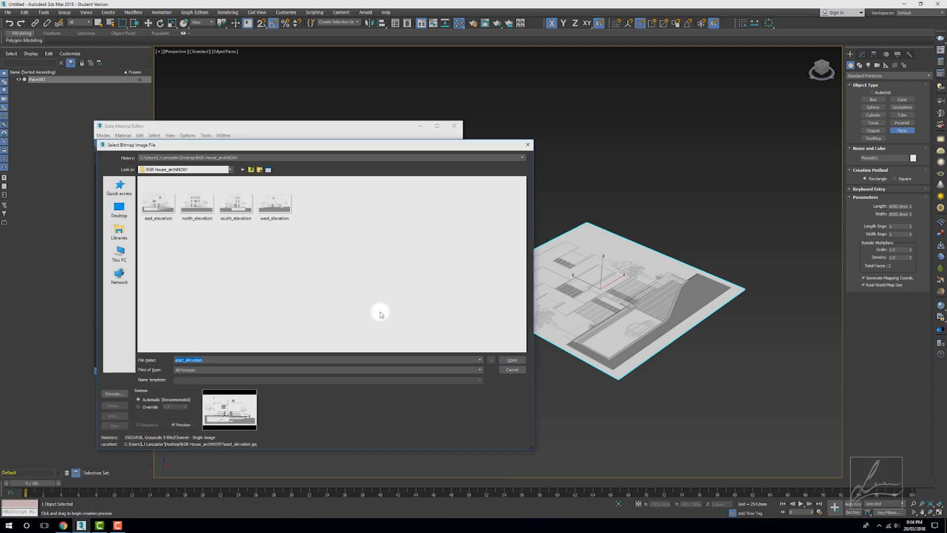
pyautogui.click(208, 213)
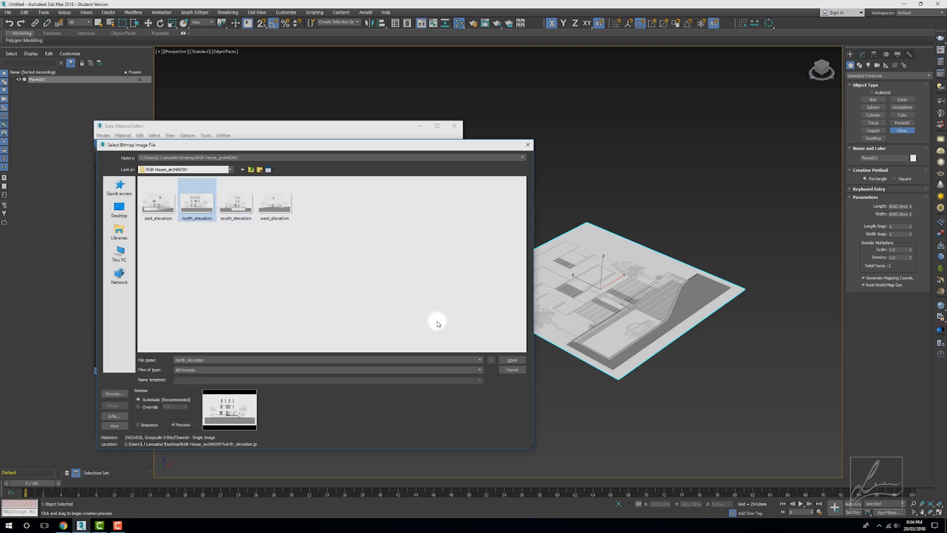
pyautogui.click(513, 360)
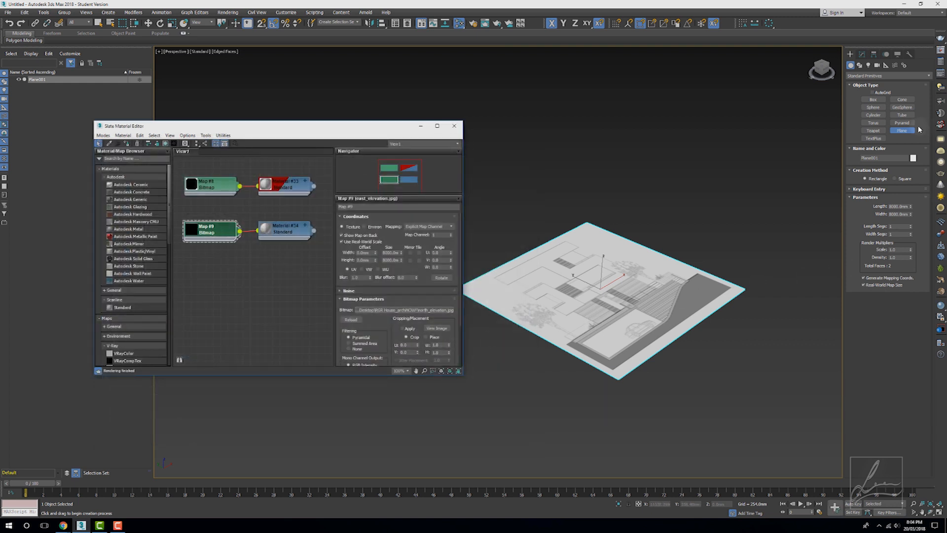
# Draw a second plane beside the east elevation plane and set its length and width to 8000 mm
pyautogui.scroll(-5, 562, 345)
pyautogui.moveTo(618, 340); pyautogui.dragTo(543, 364, button='middle')
pyautogui.moveTo(543, 368); pyautogui.dragTo(578, 189)
pyautogui.click(897, 207)
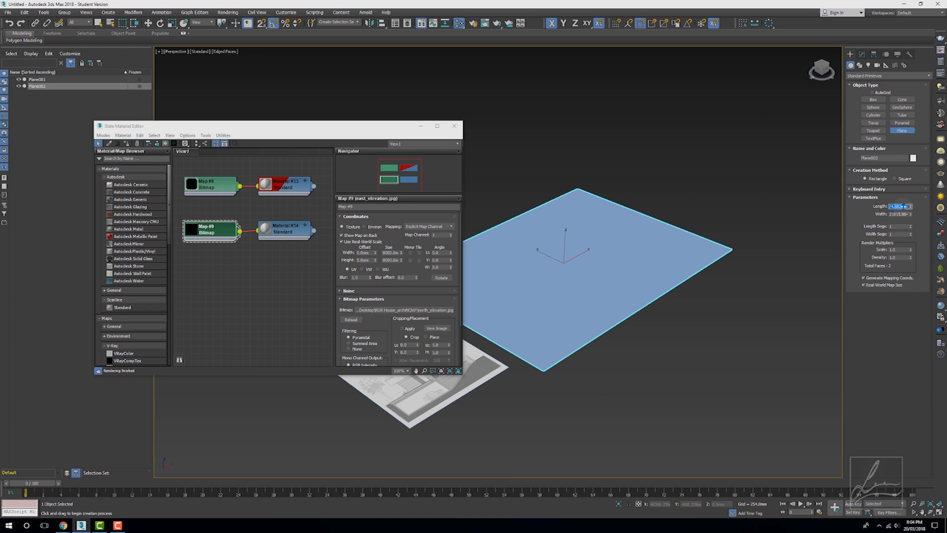
pyautogui.write('8000')
pyautogui.press('Tab')
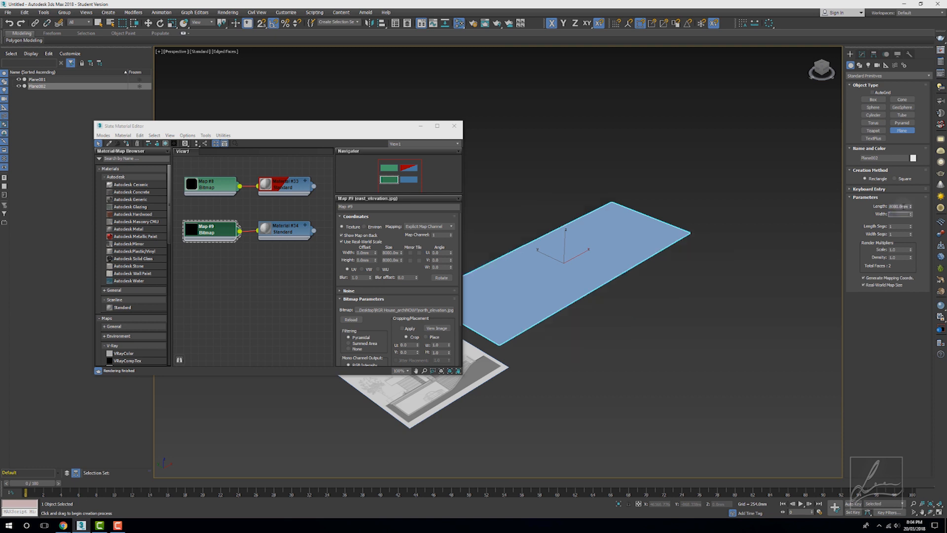
pyautogui.write('8000')
pyautogui.press('Return')
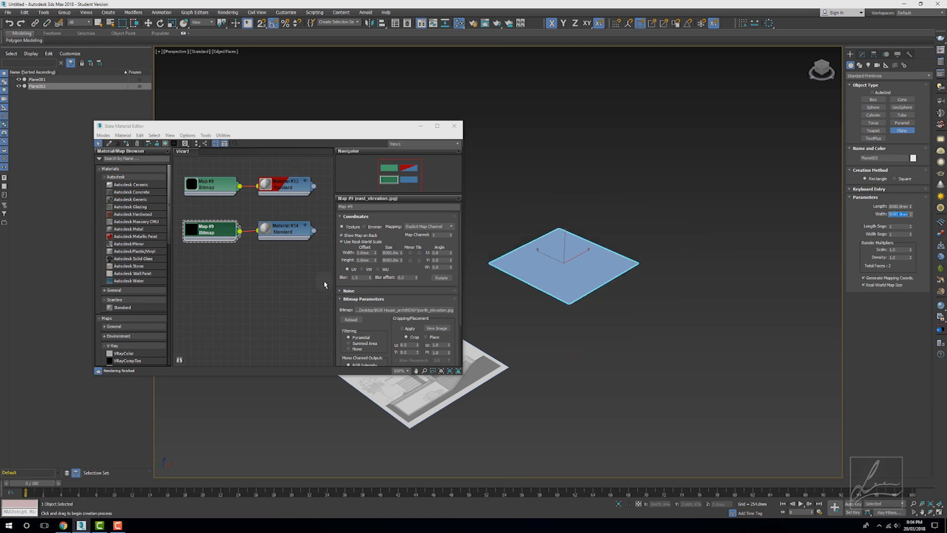
# Assign the north elevation material to the new plane, show it shaded in the viewport, and close the material editor
pyautogui.moveTo(312, 233); pyautogui.dragTo(571, 278)
pyautogui.click(276, 228)
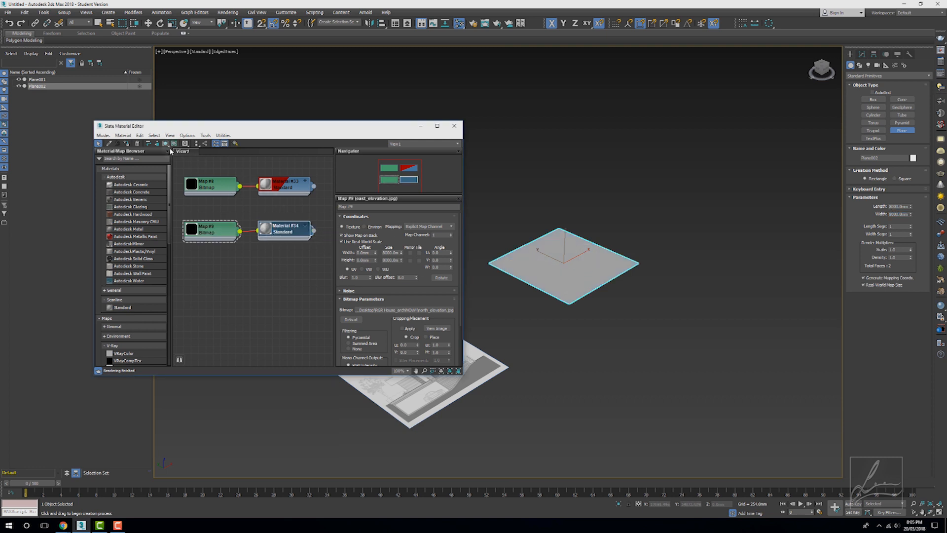
pyautogui.click(166, 144)
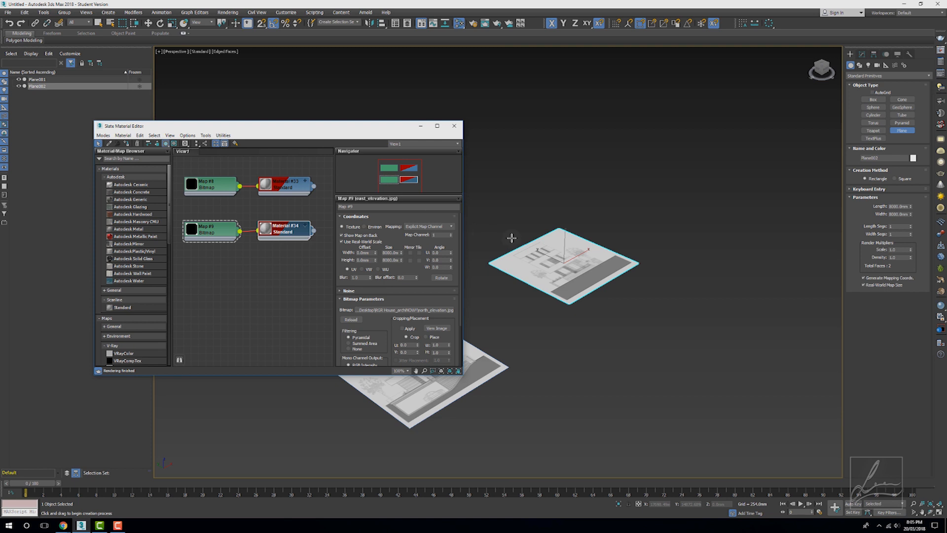
pyautogui.scroll(4, 603, 243)
pyautogui.moveTo(630, 344); pyautogui.dragTo(654, 358, button='middle')
pyautogui.scroll(-5, 654, 359)
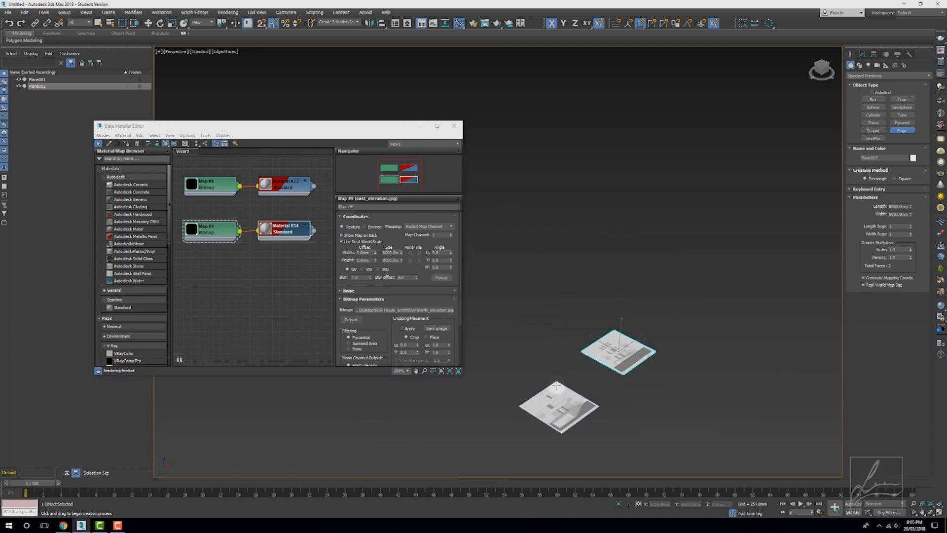
pyautogui.click(454, 127)
pyautogui.scroll(4, 605, 444)
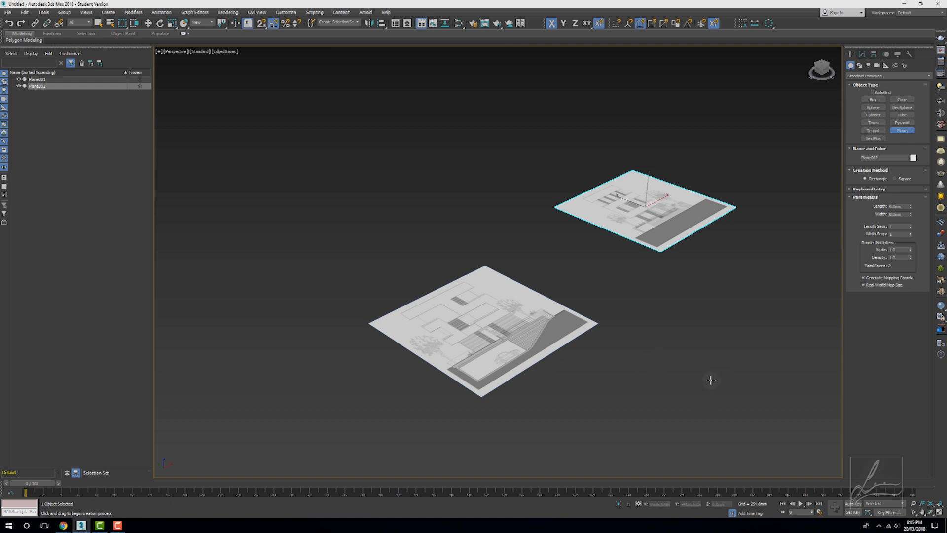
# Select both elevation planes and rotate them together so they stand upright
pyautogui.rightClick(713, 364)
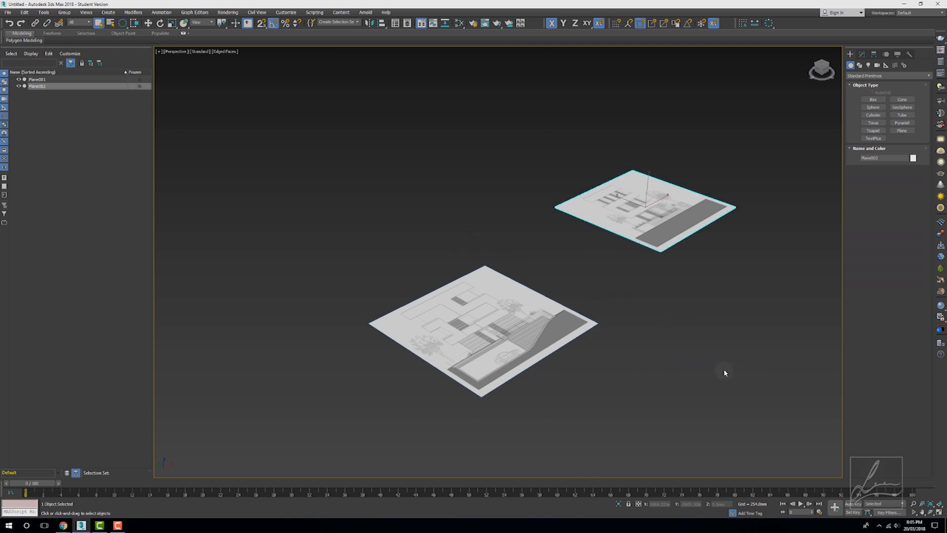
pyautogui.hotkey('ctrl', 'a')
pyautogui.press('e')
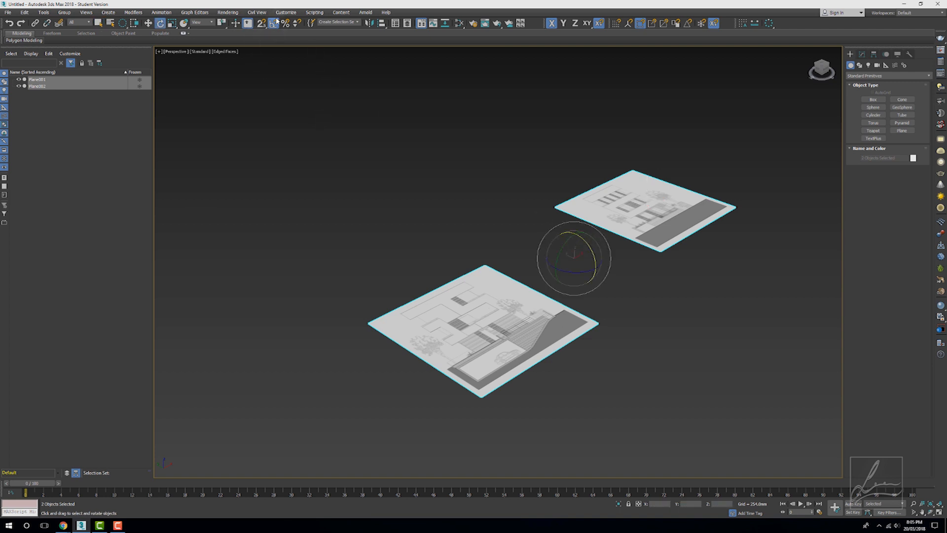
pyautogui.moveTo(590, 246); pyautogui.dragTo(603, 278)
# Turn the north elevation plane perpendicular to the east elevation plane and move it close to form a corner
pyautogui.click(684, 326)
pyautogui.click(670, 209)
pyautogui.moveTo(670, 210); pyautogui.dragTo(640, 219)
pyautogui.press('w')
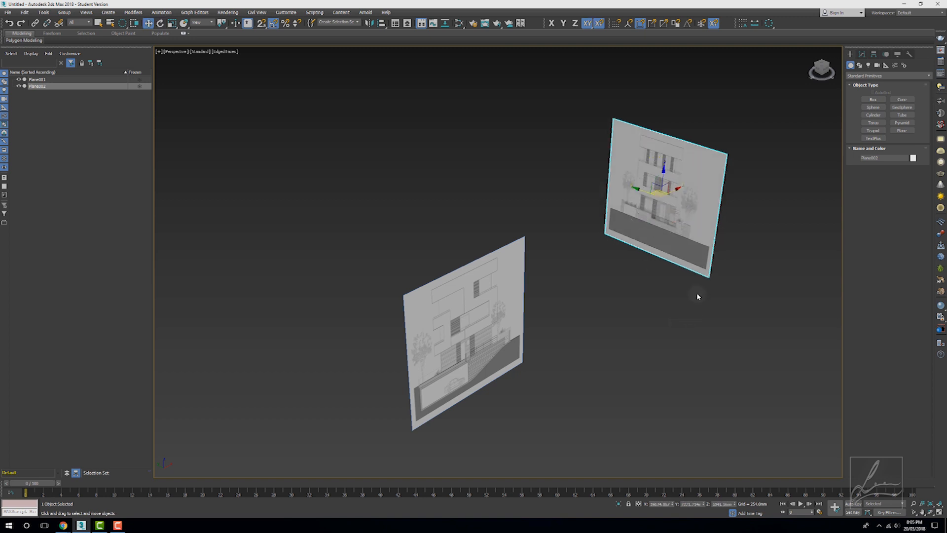
pyautogui.moveTo(685, 196); pyautogui.dragTo(656, 328)
pyautogui.click(761, 286)
pyautogui.keyDown('alt'); pyautogui.moveTo(637, 417); pyautogui.dragTo(636, 344, button='middle'); pyautogui.keyUp('alt')
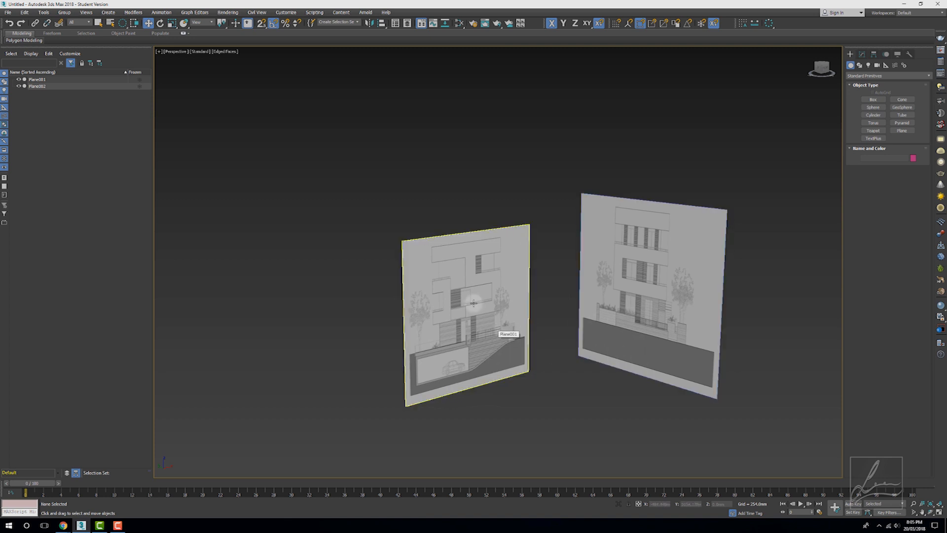
# Enable the bitmap proxy system in the render setup with maps downscaled to Full size and generate the proxies now
pyautogui.click(227, 12)
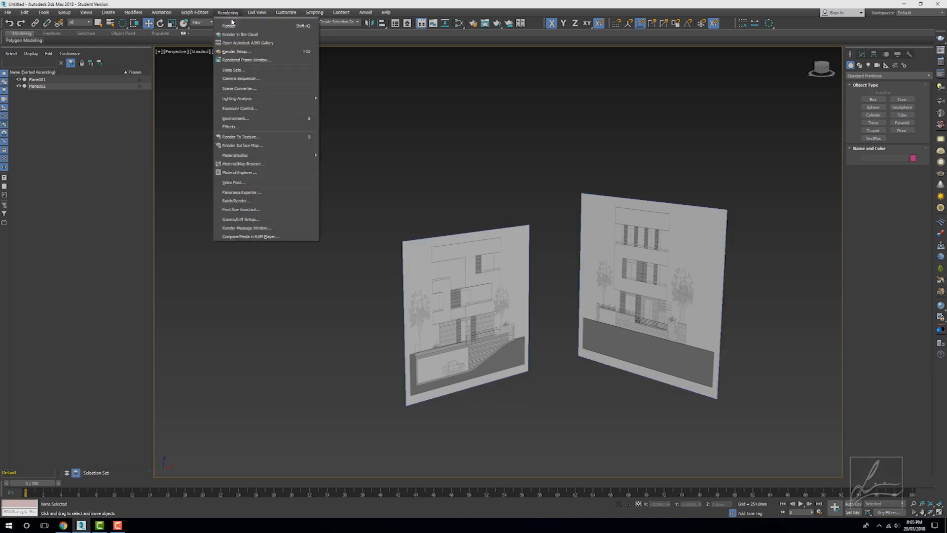
pyautogui.click(236, 51)
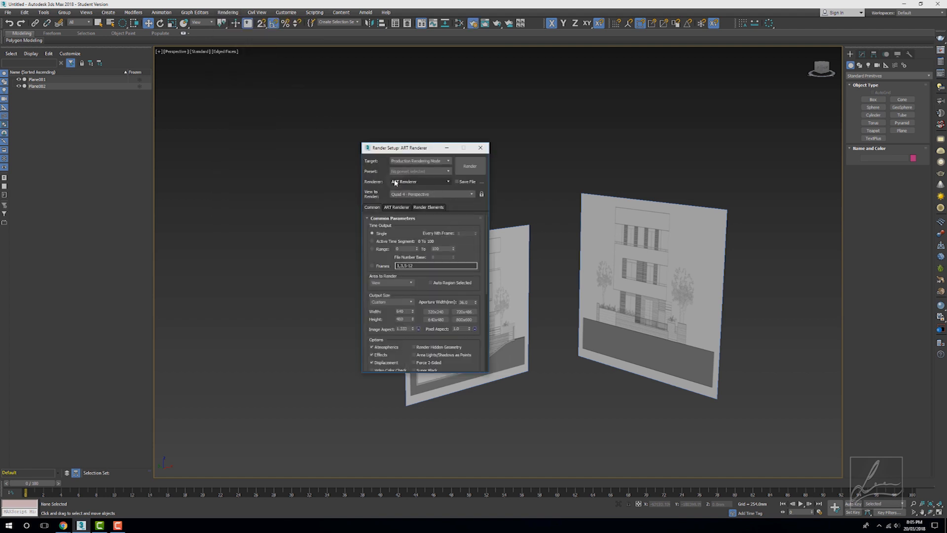
pyautogui.scroll(-8, 483, 257)
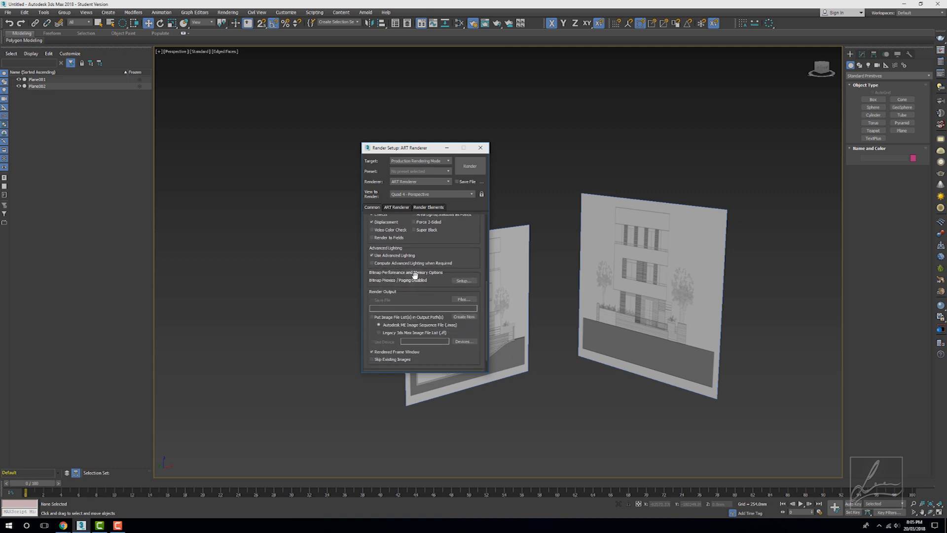
pyautogui.click(463, 281)
pyautogui.click(391, 232)
pyautogui.click(457, 241)
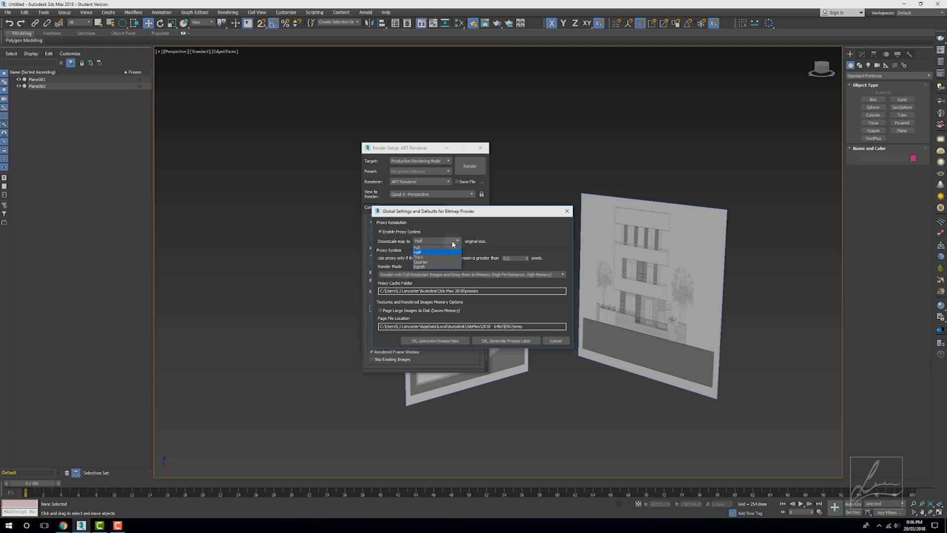
pyautogui.click(444, 252)
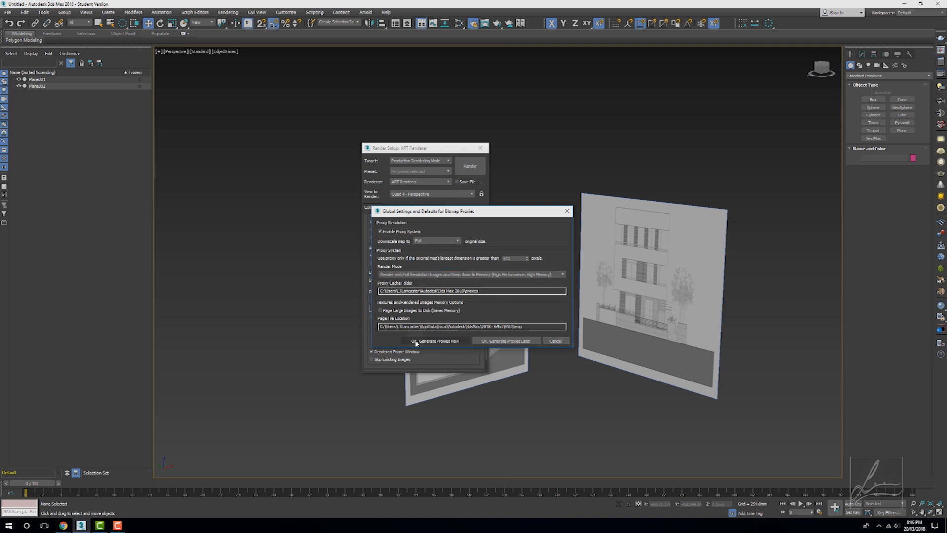
pyautogui.click(418, 341)
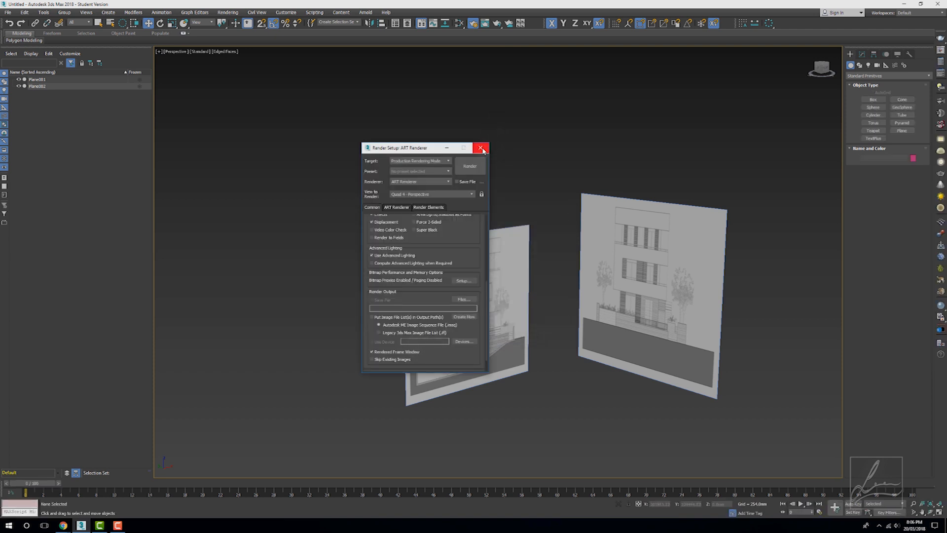
pyautogui.click(480, 148)
# Lower the north elevation plane slightly along the Z axis
pyautogui.click(641, 329)
pyautogui.moveTo(645, 263); pyautogui.dragTo(646, 284)
pyautogui.click(596, 418)
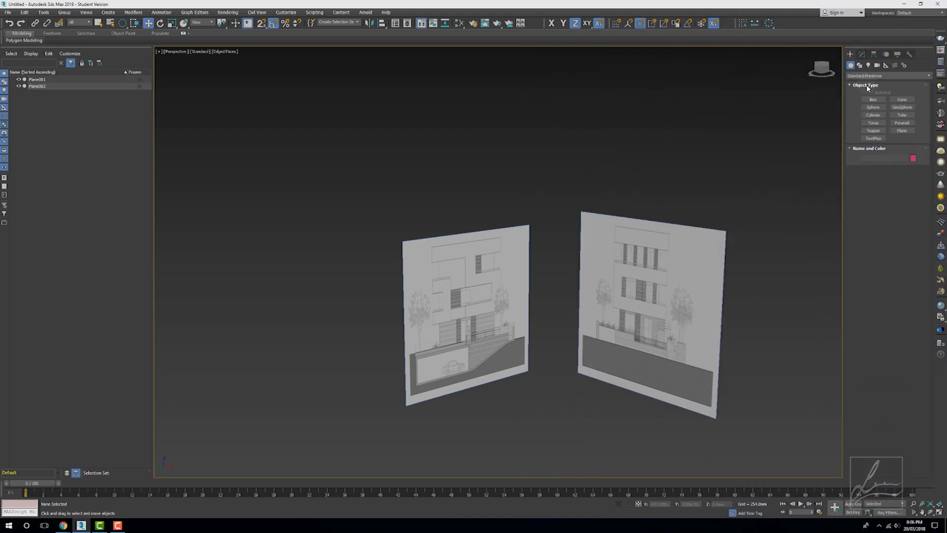
# Draw a large box in front of the two elevation planes and view it against them from several angles
pyautogui.click(874, 100)
pyautogui.moveTo(434, 450); pyautogui.dragTo(697, 434)
pyautogui.click(670, 268)
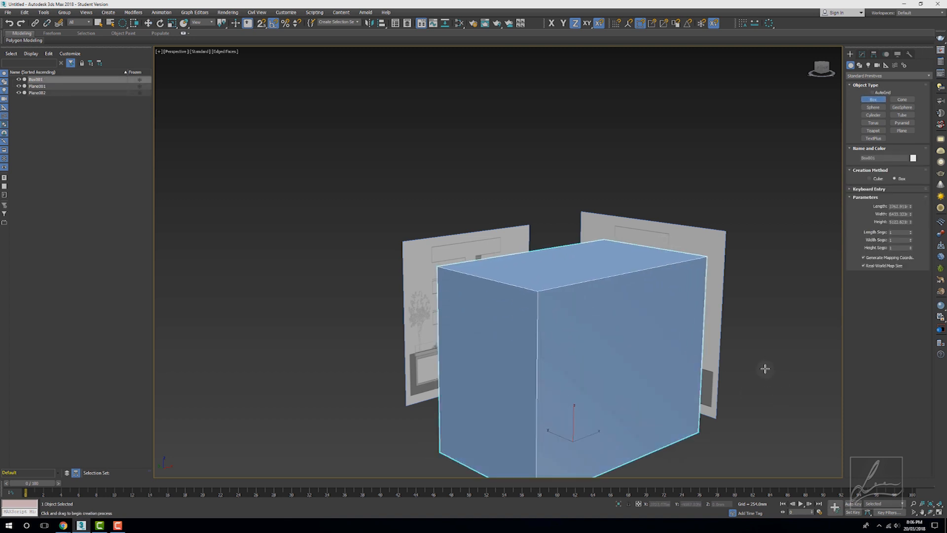
pyautogui.keyDown('alt'); pyautogui.moveTo(732, 368); pyautogui.dragTo(674, 382, button='middle'); pyautogui.keyUp('alt')
pyautogui.moveTo(691, 390); pyautogui.dragTo(617, 365, button='middle')
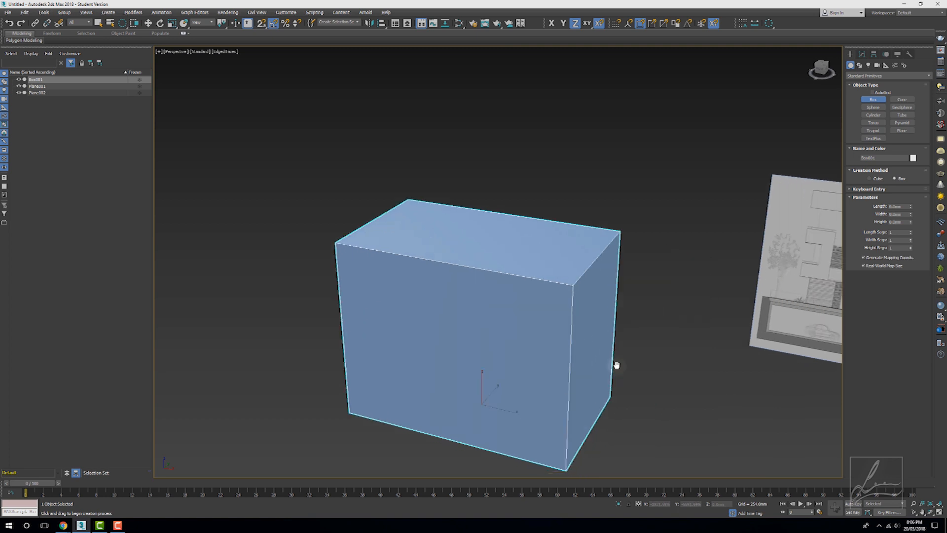
pyautogui.scroll(-3, 616, 365)
pyautogui.scroll(4, 575, 355)
pyautogui.scroll(-8, 505, 353)
pyautogui.keyDown('alt'); pyautogui.moveTo(471, 405); pyautogui.dragTo(592, 320, button='middle'); pyautogui.keyUp('alt')
pyautogui.scroll(4, 593, 316)
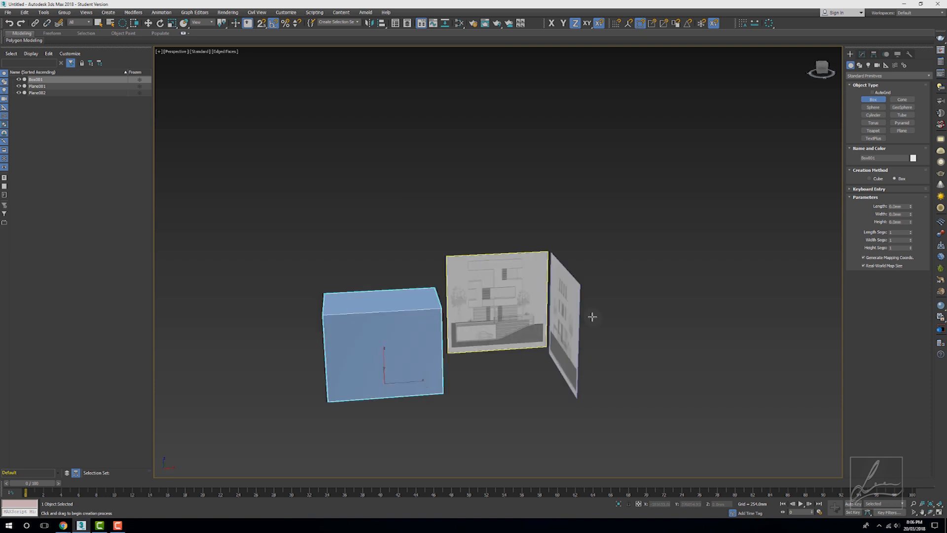
pyautogui.rightClick(499, 230)
pyautogui.click(521, 210)
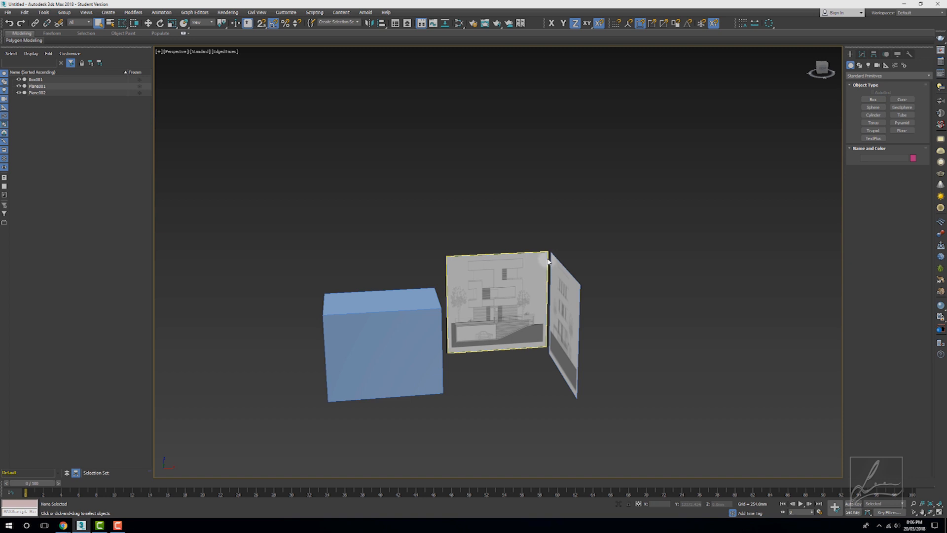
# Set the display properties of both elevation planes to By Object, enable Backface Cull, and view the planes from behind
pyautogui.moveTo(608, 229); pyautogui.dragTo(523, 296)
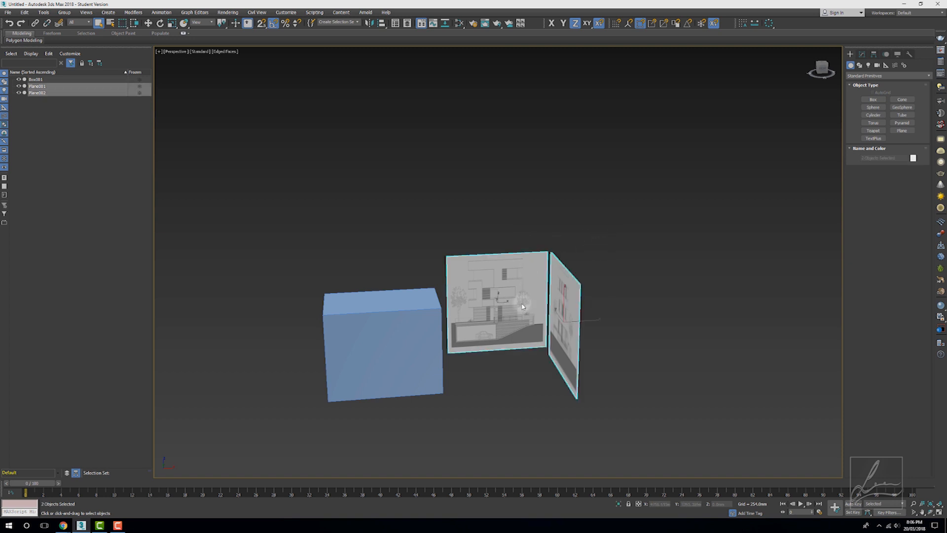
pyautogui.rightClick(524, 276)
pyautogui.click(565, 333)
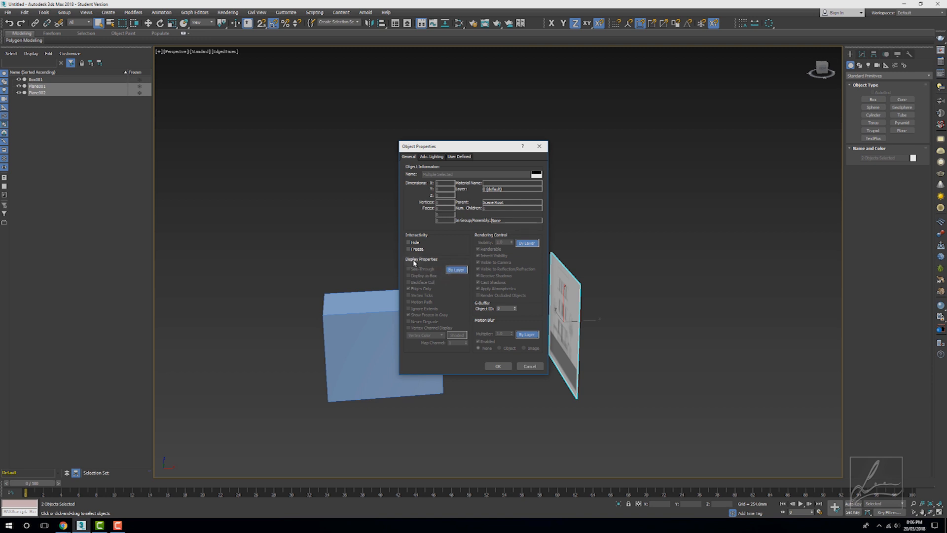
pyautogui.click(455, 270)
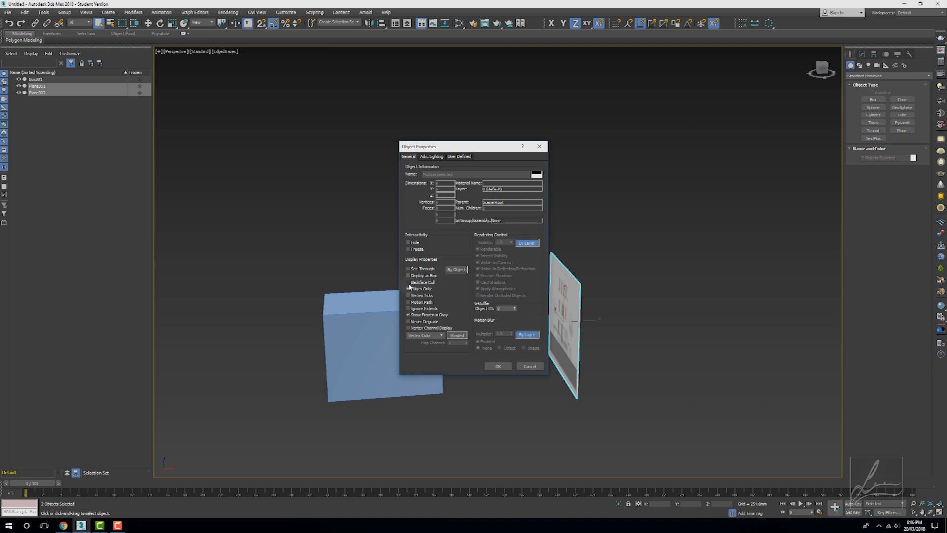
pyautogui.click(508, 367)
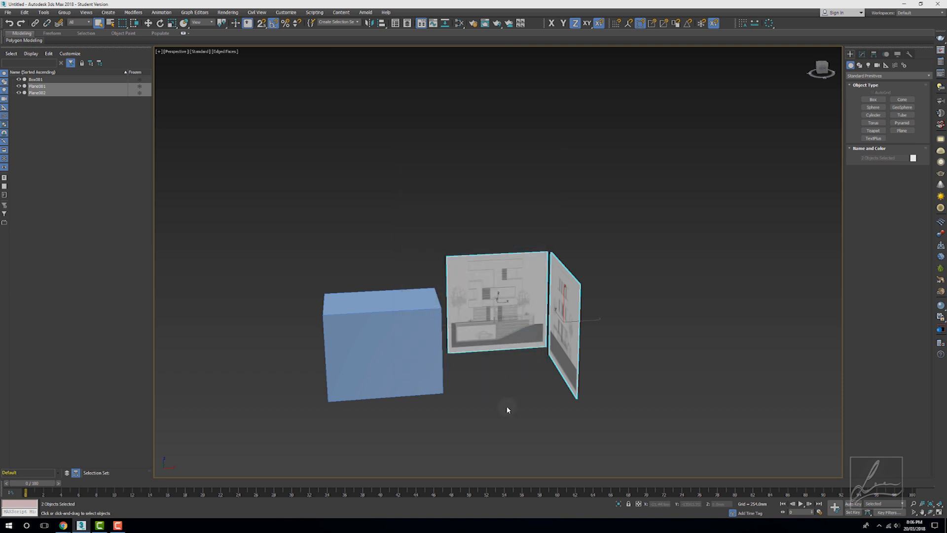
pyautogui.click(621, 398)
pyautogui.keyDown('alt'); pyautogui.moveTo(691, 411); pyautogui.dragTo(606, 356, button='middle'); pyautogui.keyUp('alt')
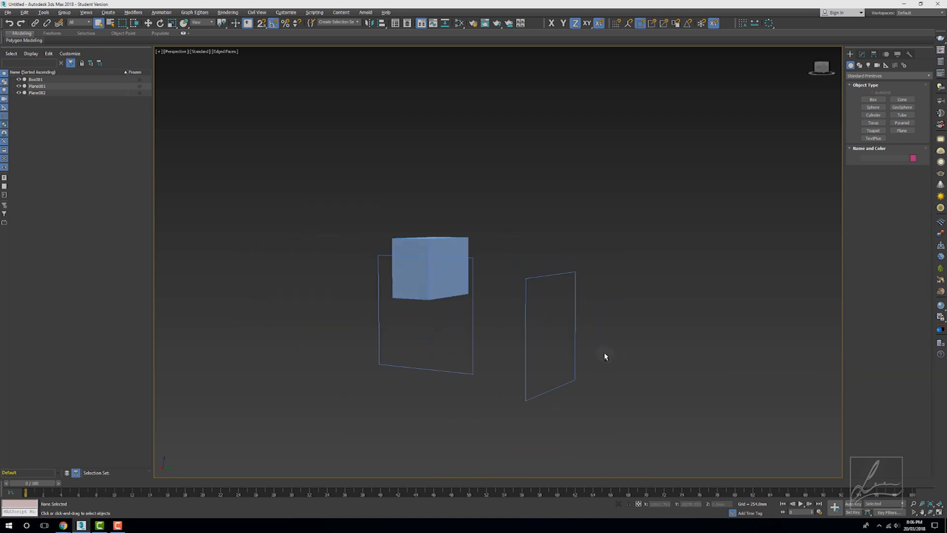
pyautogui.click(232, 52)
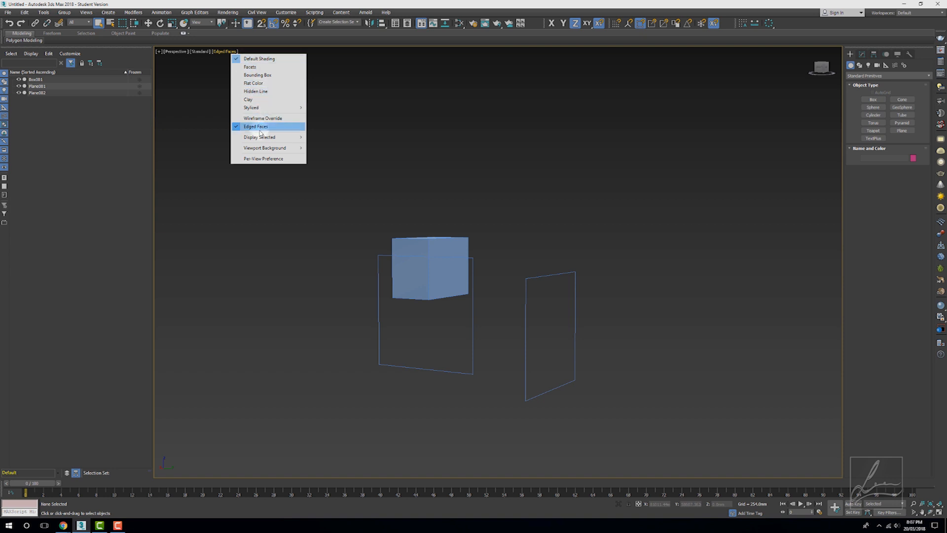
pyautogui.click(385, 145)
pyautogui.press('F3')
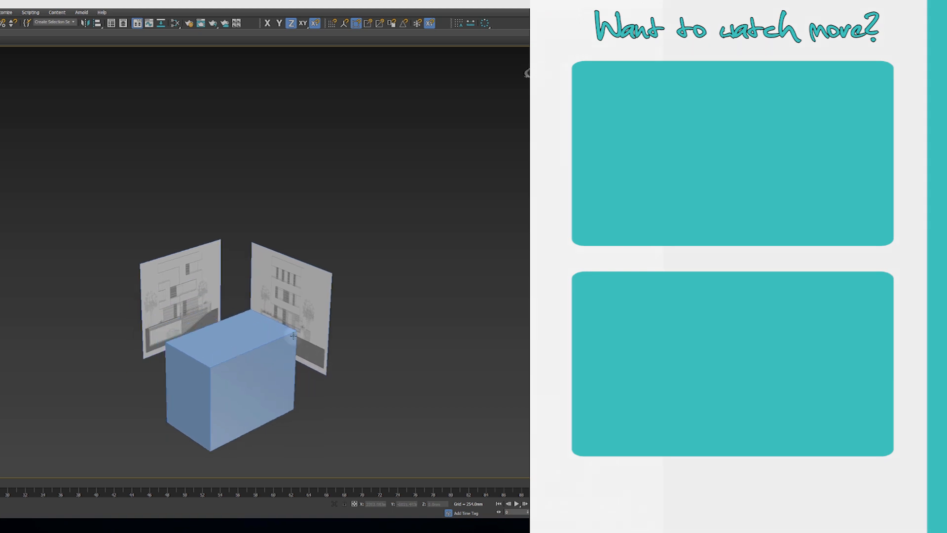
pyautogui.click(294, 336)
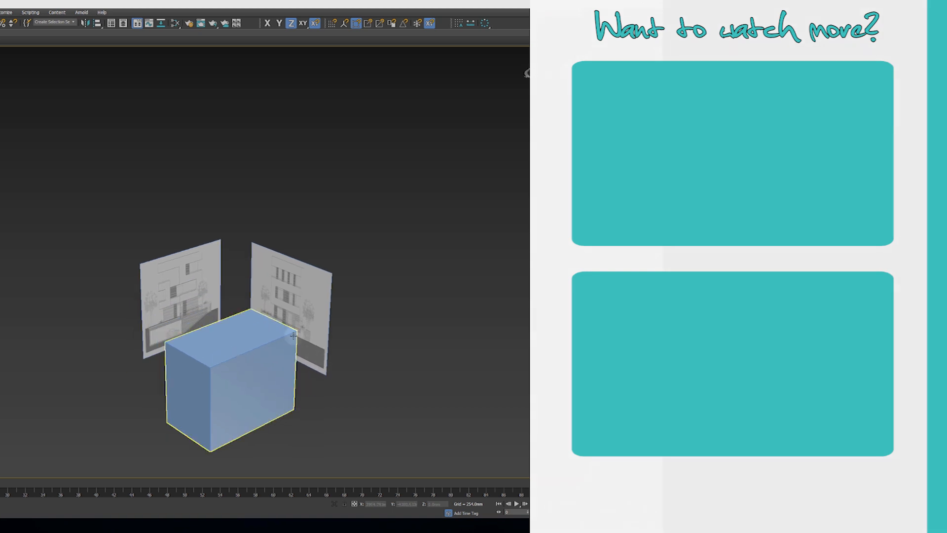